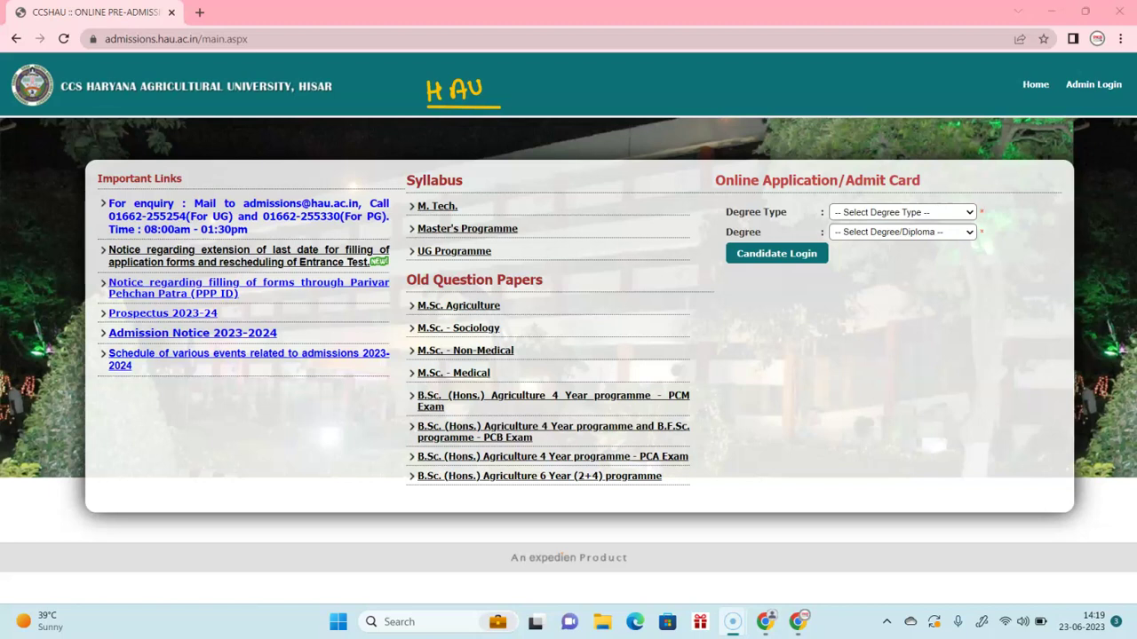
mouse_move(110, 52)
left_mouse_down()
mouse_move(284, 44)
mouse_move(271, 25)
mouse_move(101, 28)
mouse_move(154, 51)
left_mouse_up()
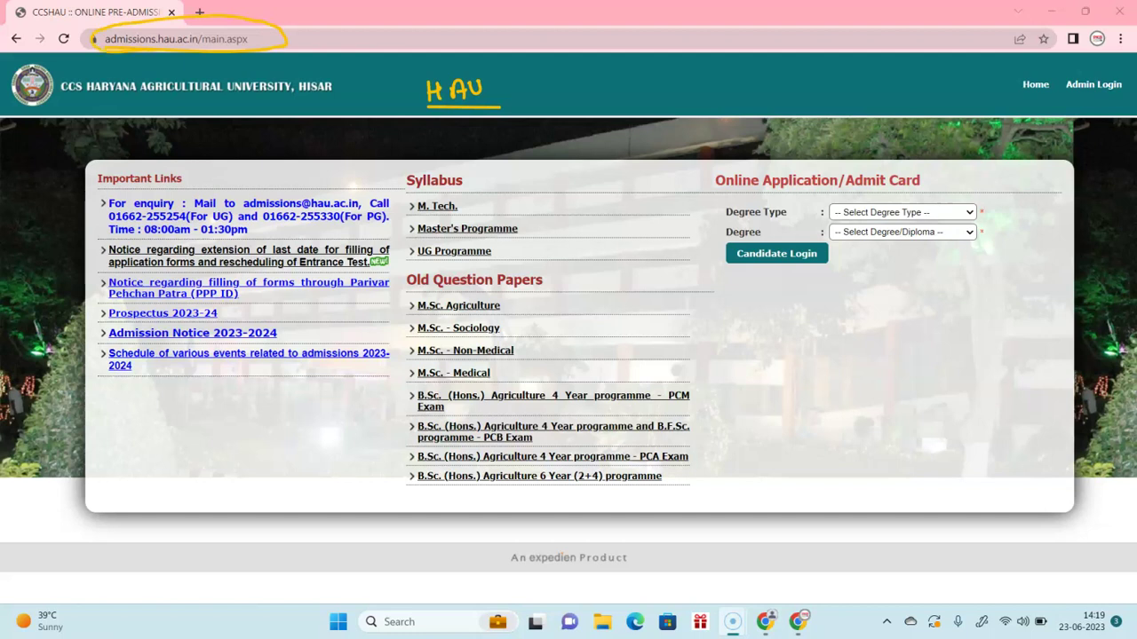
mouse_move(139, 151)
left_mouse_down()
mouse_move(94, 154)
mouse_move(92, 364)
mouse_move(115, 403)
mouse_move(146, 400)
left_mouse_up()
mouse_move(949, 162)
left_mouse_down()
mouse_move(1028, 167)
mouse_move(1028, 239)
mouse_move(996, 396)
mouse_move(887, 407)
left_mouse_up()
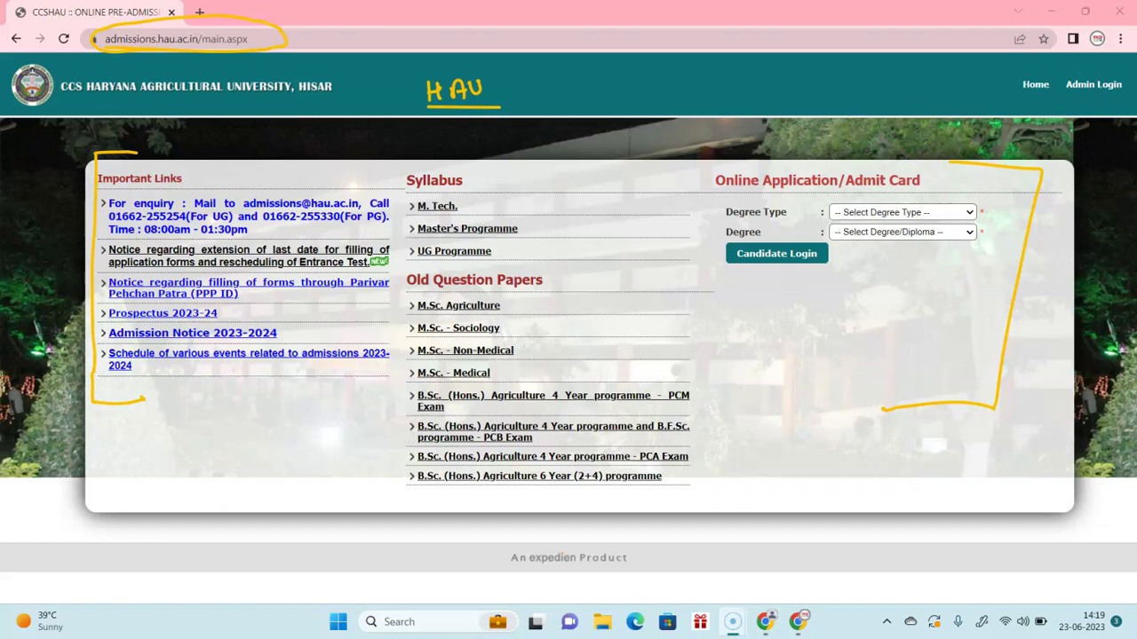
key("Escape")
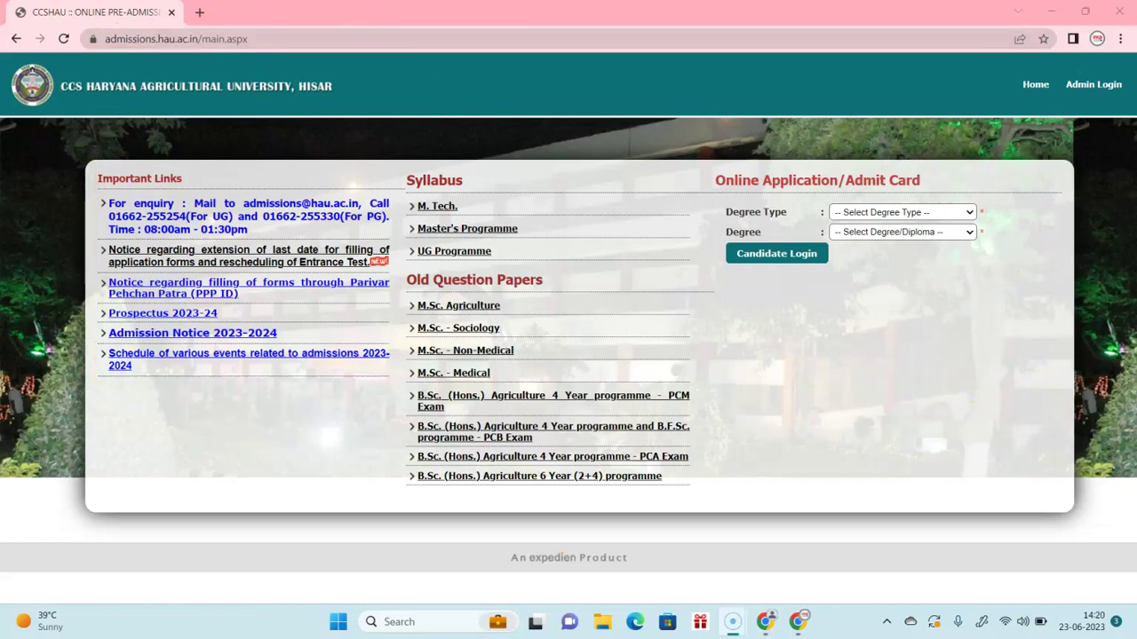
Step: Set the degree type of the online application to Graduate
left_click(902, 212)
key("Down")
key("Down")
key("Return")
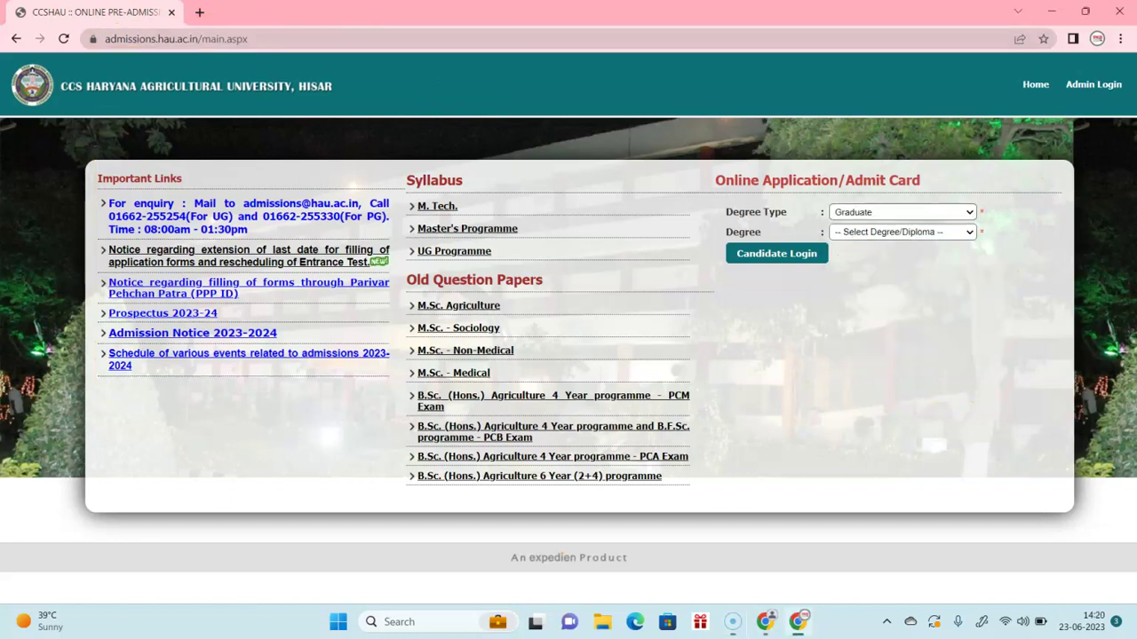
Step: Look through the available degrees and choose B.Sc. (Hons.) Agriculture 6 Year (2+4) programme for the application
key("Tab")
key("alt+Down")
key("Down")
key("Up")
key("Down")
key("Down")
key("Down")
key("Down")
key("Down")
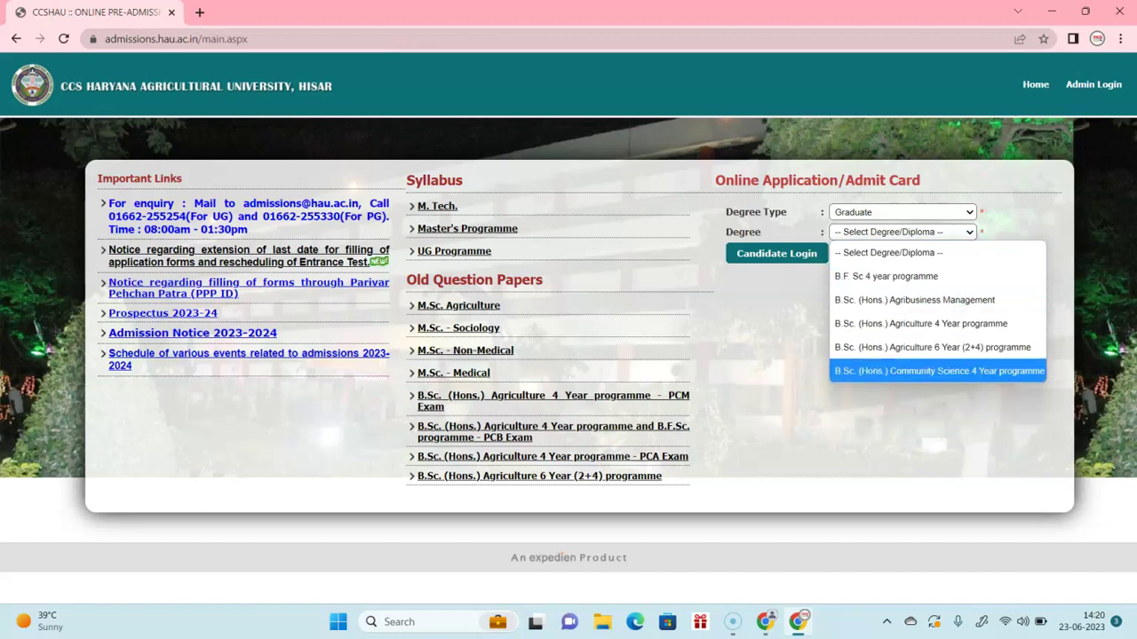
key("Up")
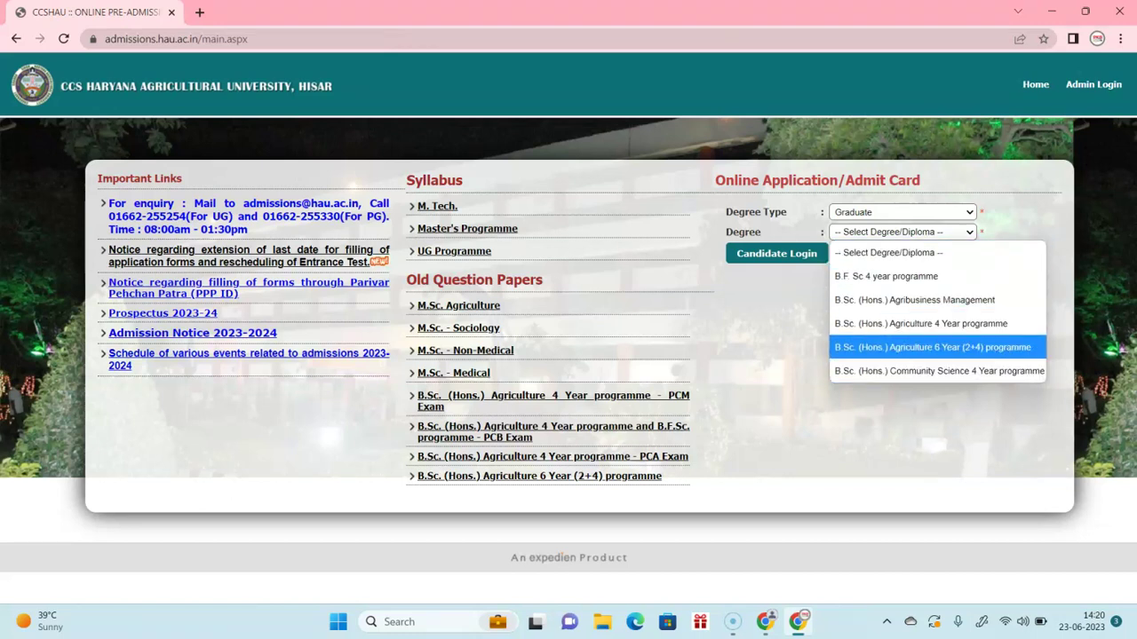
key("Up")
key("Up")
key("Up")
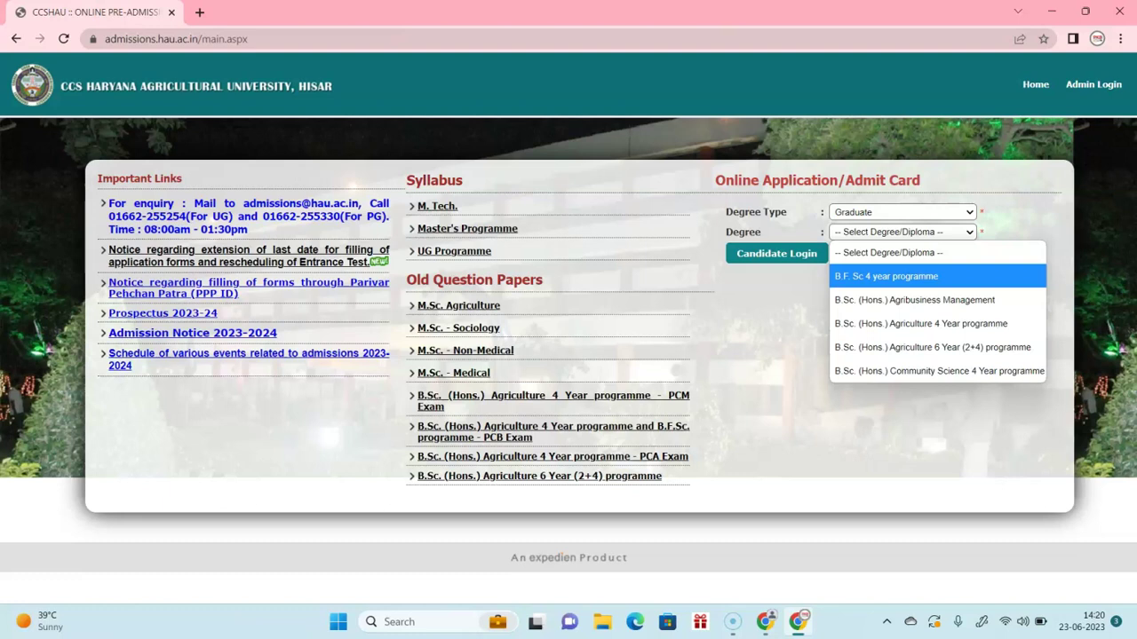
key("Down")
key("Down")
key("Down")
key("Down")
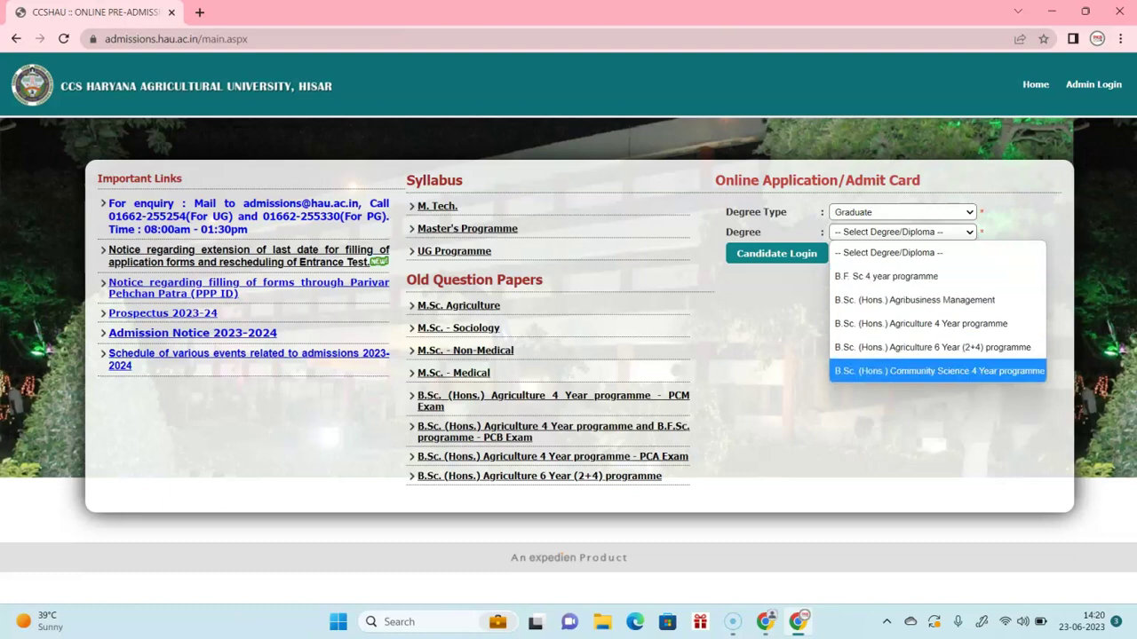
key("Up")
key("Up")
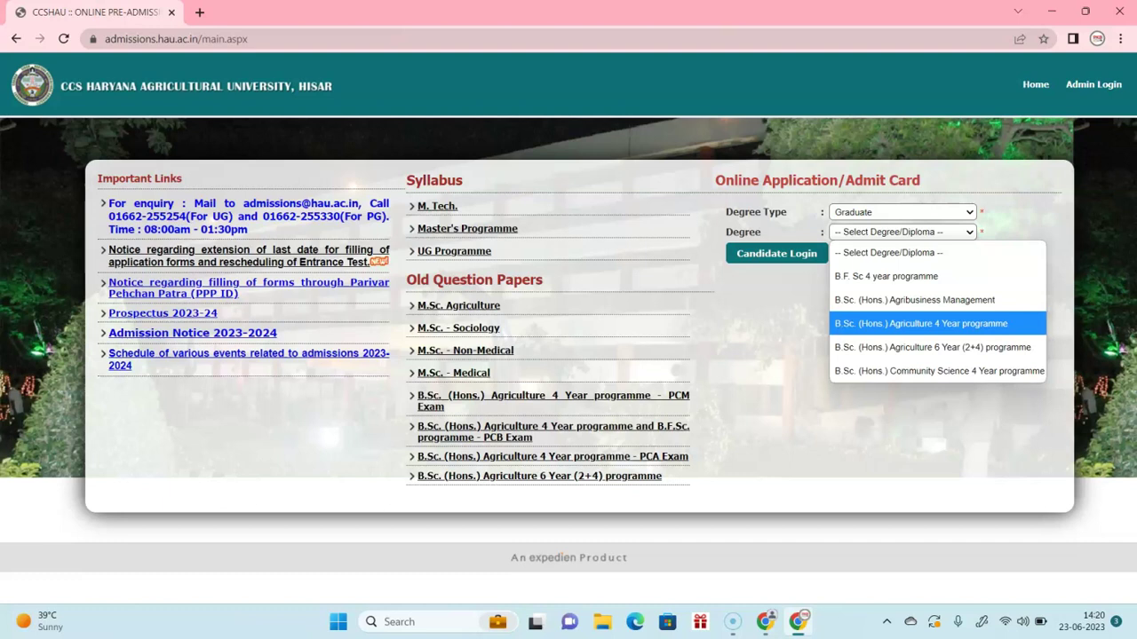
key("Up")
key("Down")
key("Down")
key("Return")
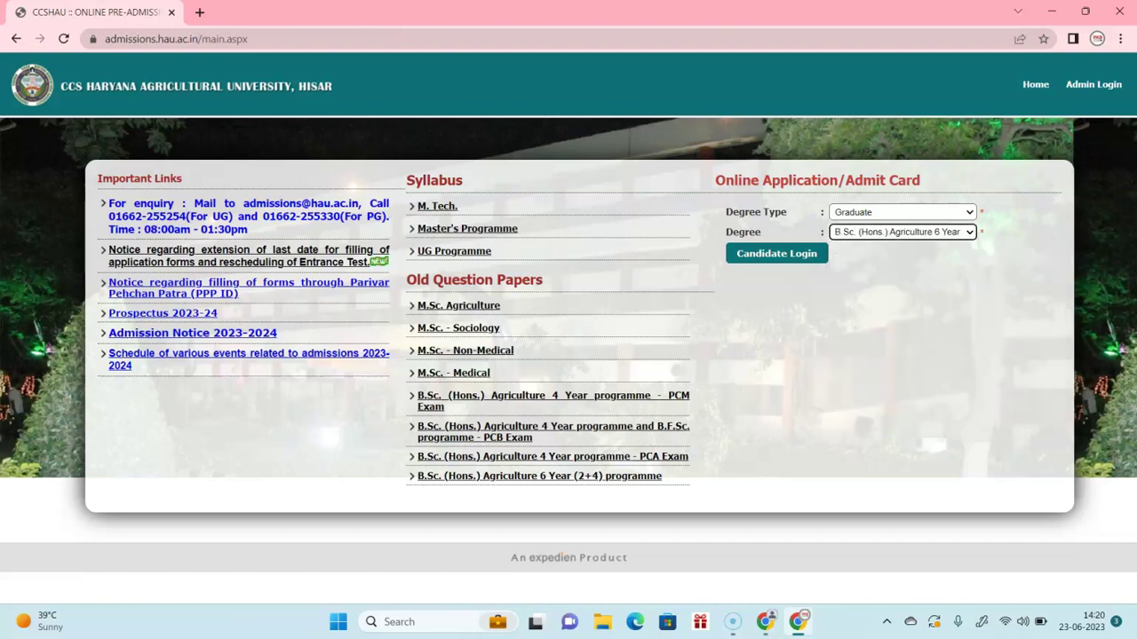
Step: Proceed to the candidate application and accept the declaration on having read the prospectus and checked the Parivar Pehchan Patra information
left_click(888, 254)
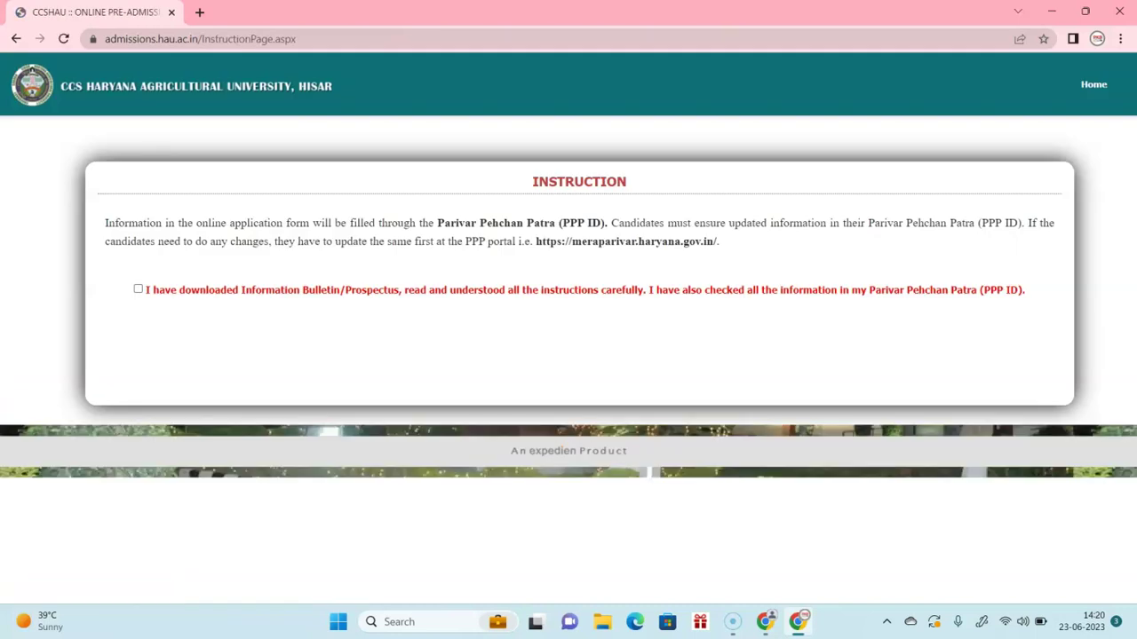
left_click(138, 289)
left_click(577, 312)
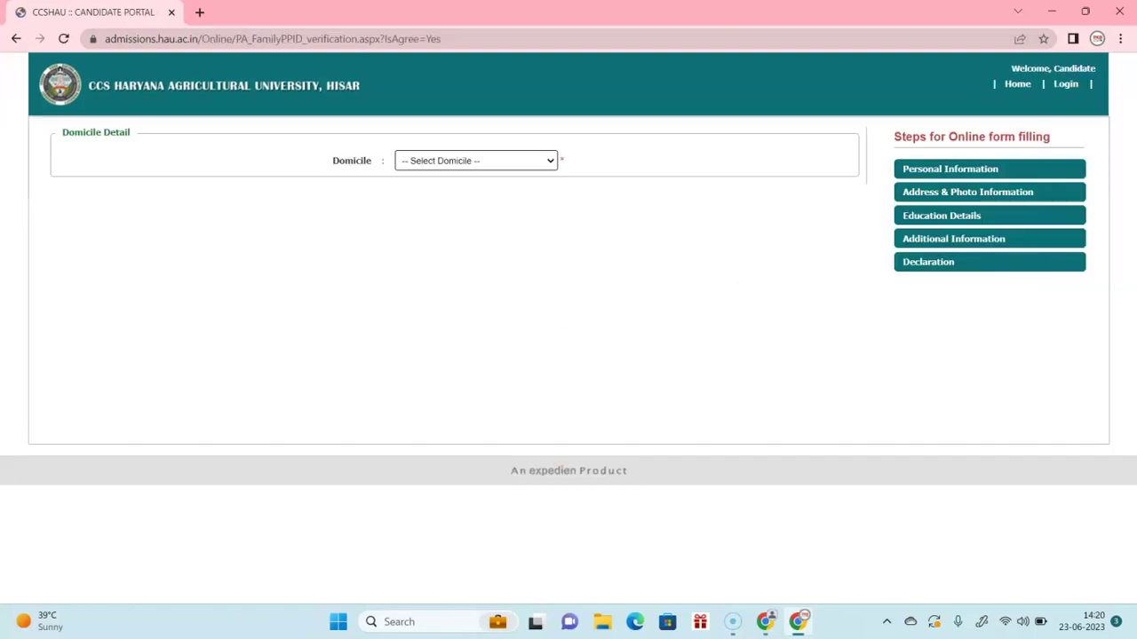
Step: Set the domicile to Haryana and answer the family ID question with "I Have Family ID"
left_click(475, 161)
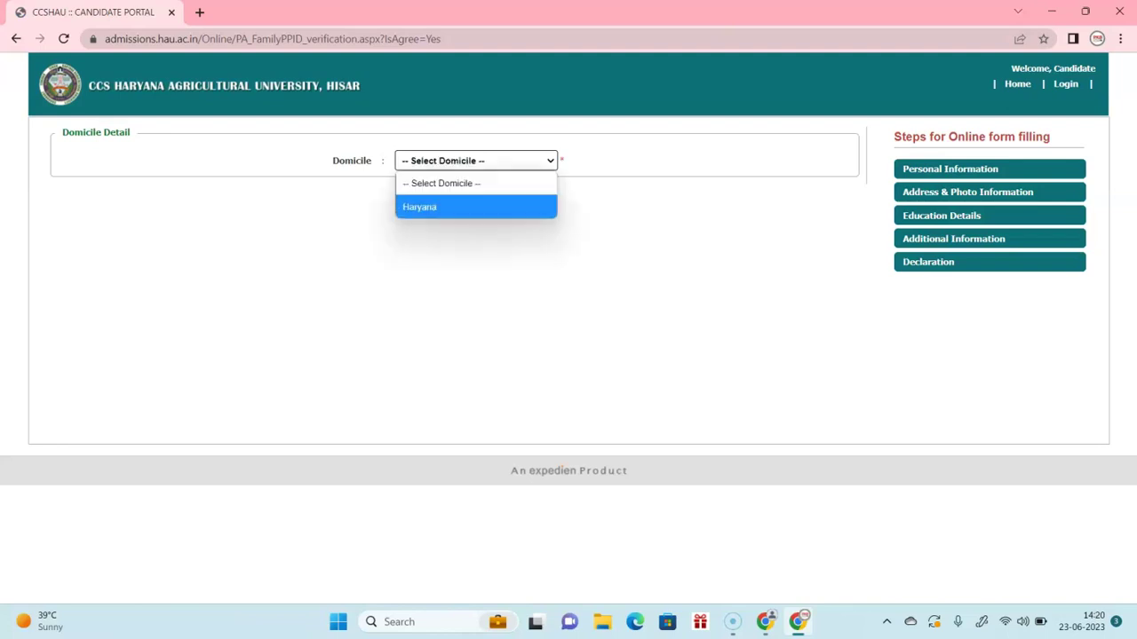
left_click(420, 207)
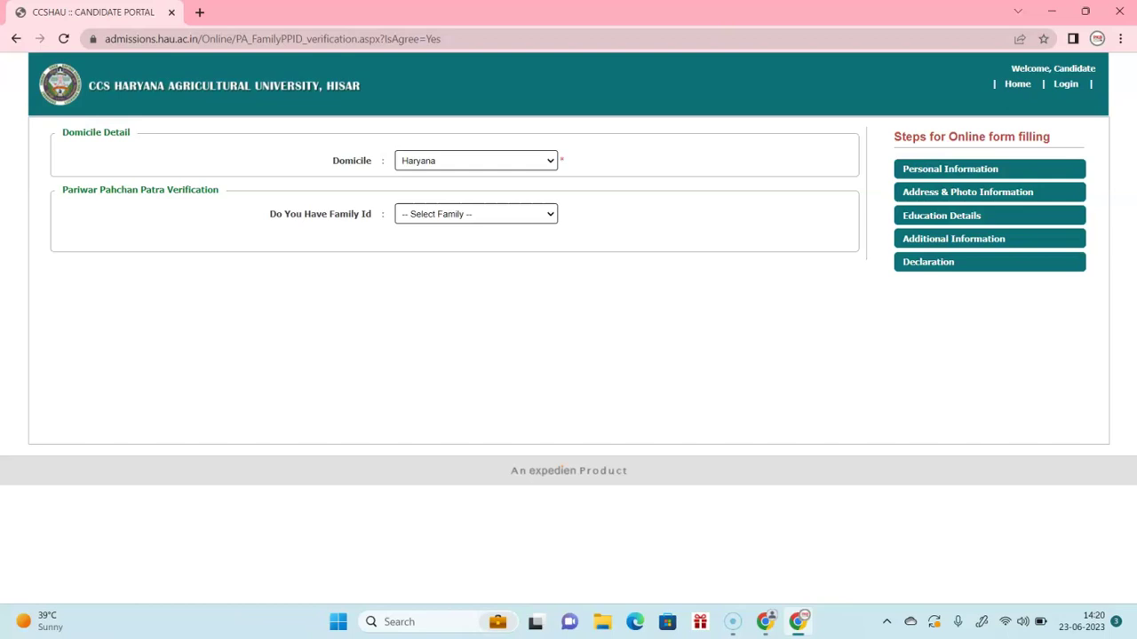
left_click(476, 214)
left_click(431, 259)
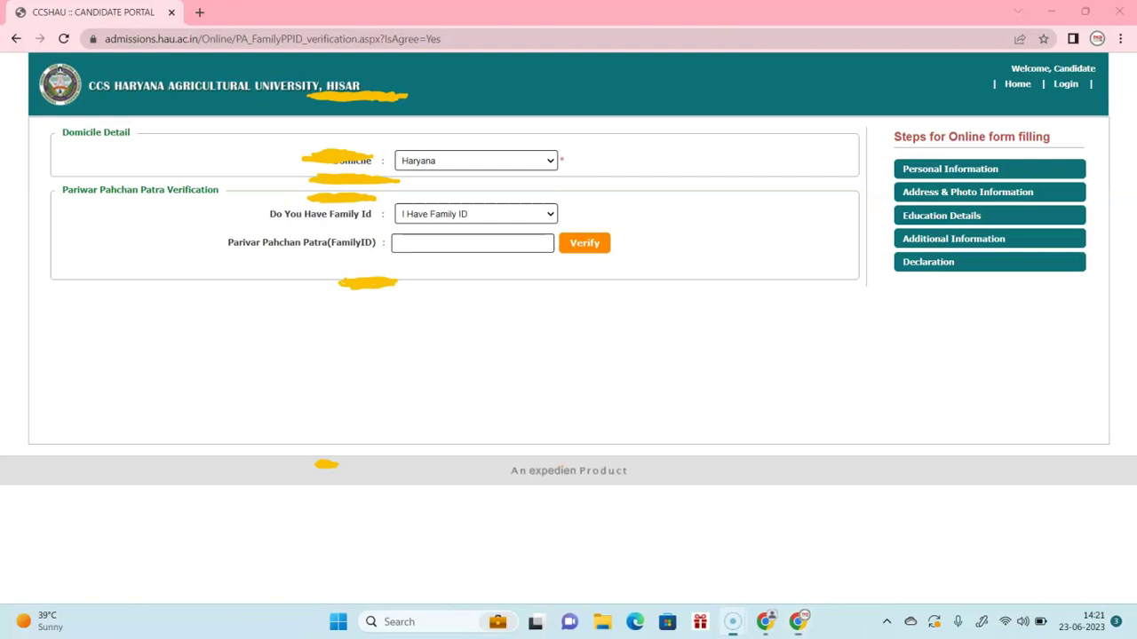
left_click_drag(62, 66, 147, 62)
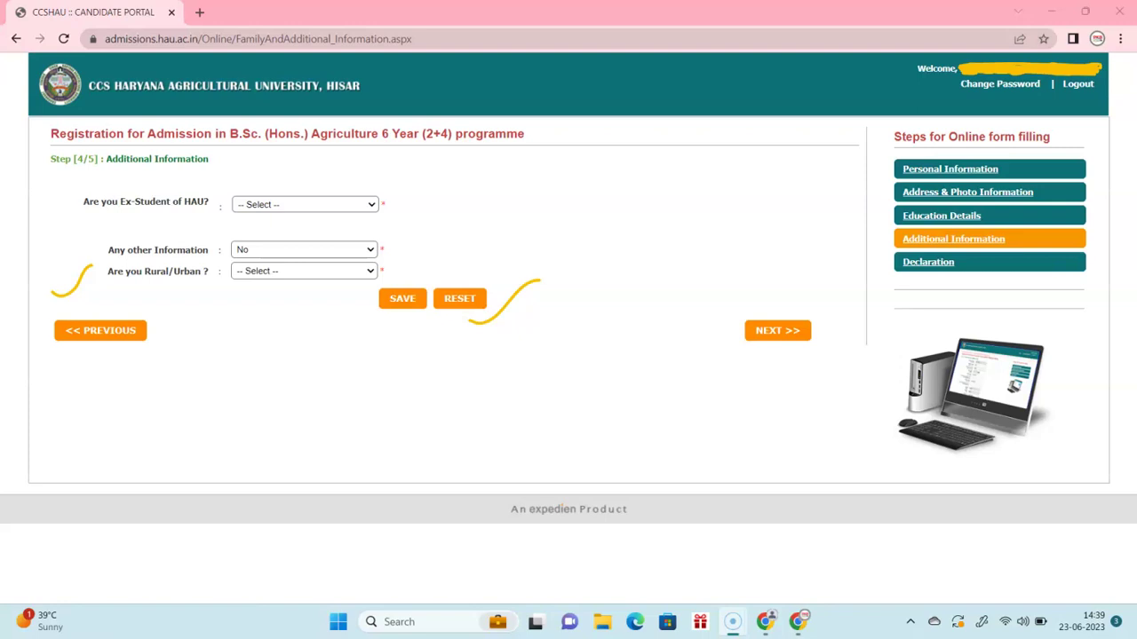
mouse_move(662, 257)
left_mouse_down()
mouse_move(661, 244)
mouse_move(681, 251)
mouse_move(690, 240)
mouse_move(682, 261)
mouse_move(703, 254)
mouse_move(682, 251)
left_mouse_up()
mouse_move(694, 307)
left_mouse_down()
mouse_move(695, 333)
mouse_move(696, 320)
mouse_move(728, 330)
mouse_move(770, 318)
mouse_move(773, 303)
left_mouse_up()
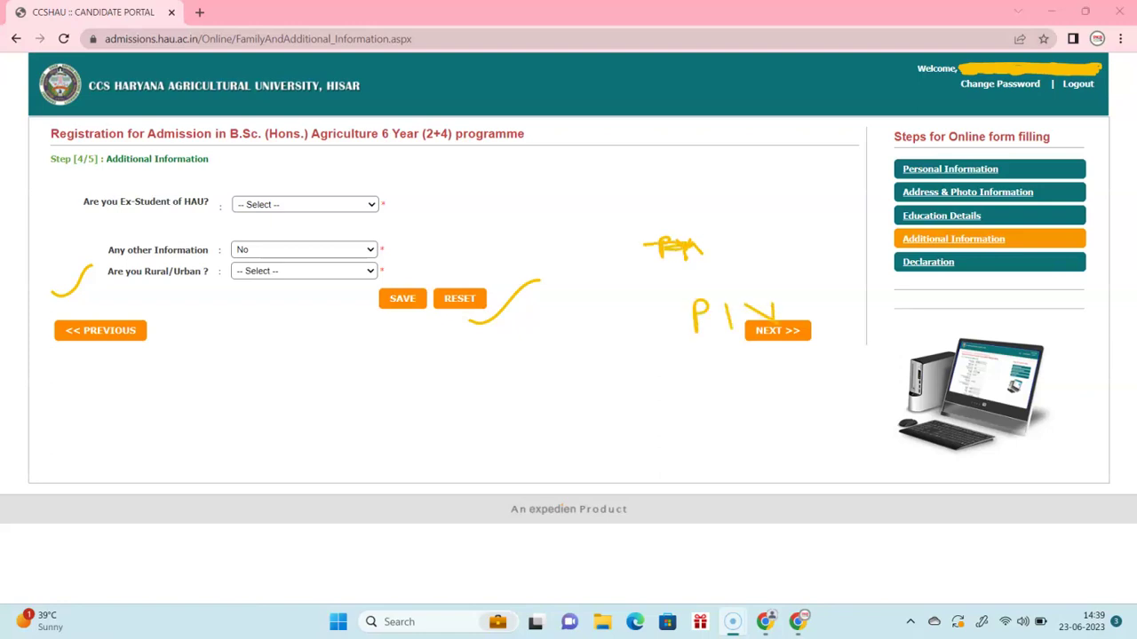